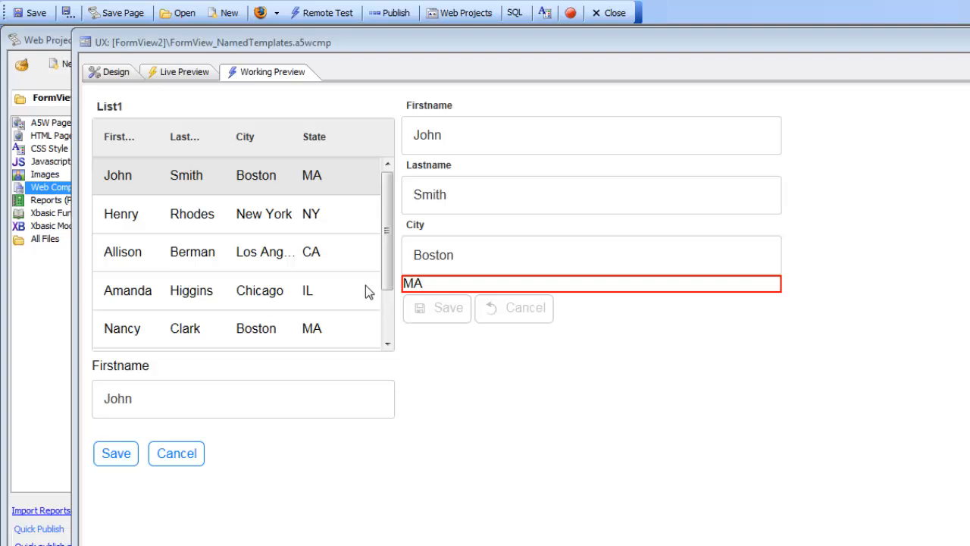
# - Run the working preview of the component and select the list record for Los Angeles, CA
pyautogui.click(100, 72)
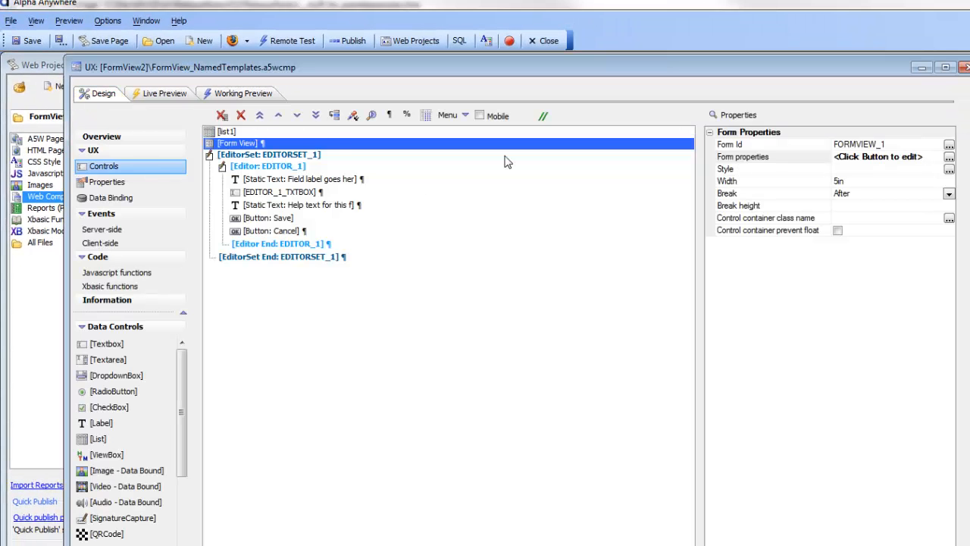
pyautogui.click(243, 97)
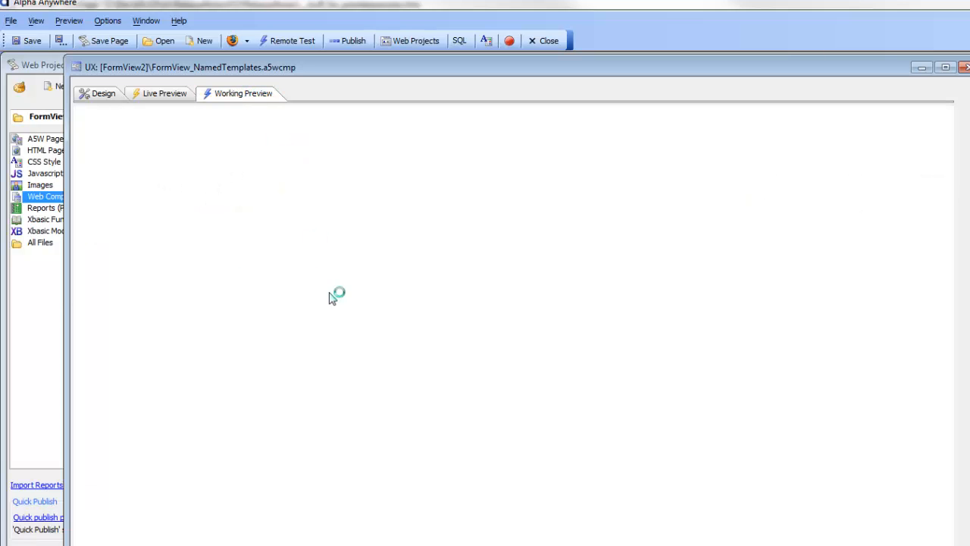
pyautogui.click(265, 255)
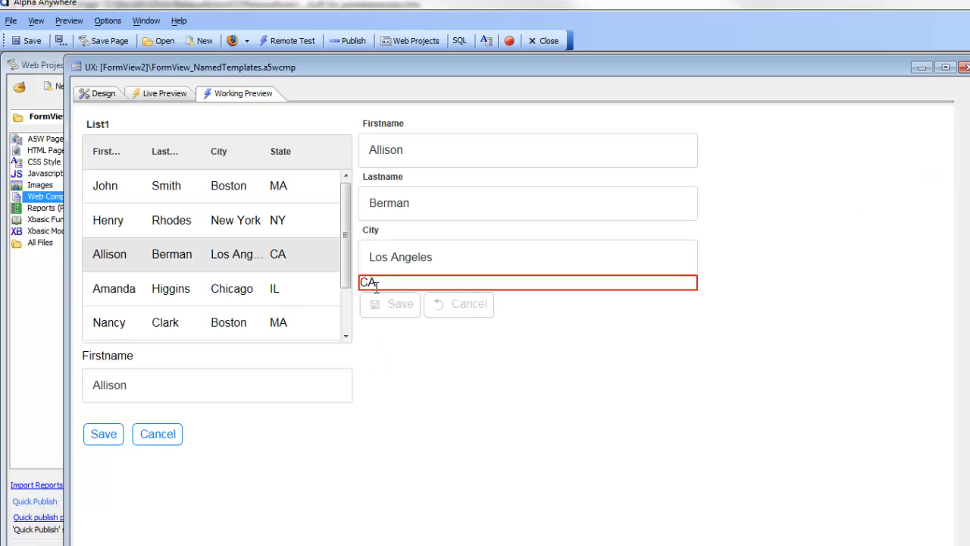
# - Add margin:10px to the red-bordered div in the State label's field template of the Form View and run the working preview
pyautogui.click(96, 94)
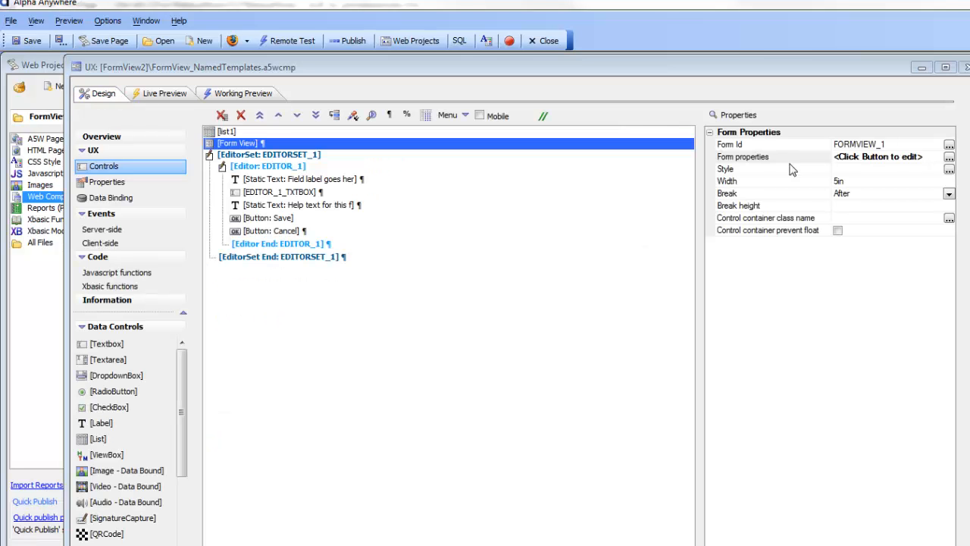
pyautogui.doubleClick(764, 162)
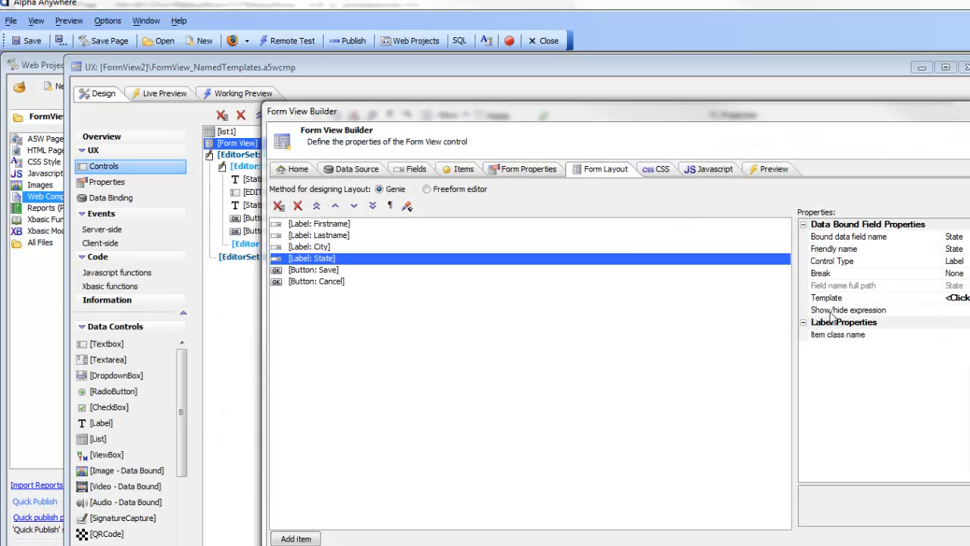
pyautogui.moveTo(669, 109); pyautogui.dragTo(495, 70)
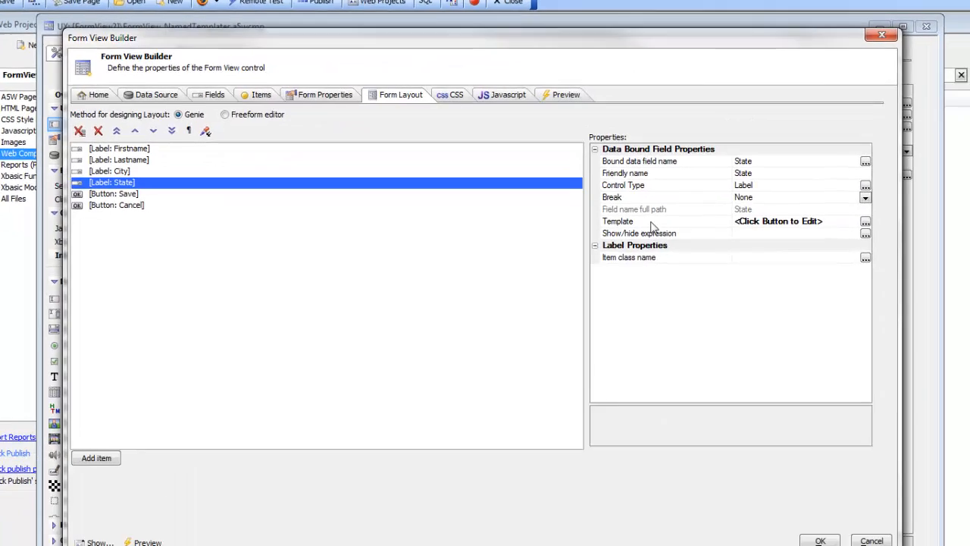
pyautogui.doubleClick(677, 263)
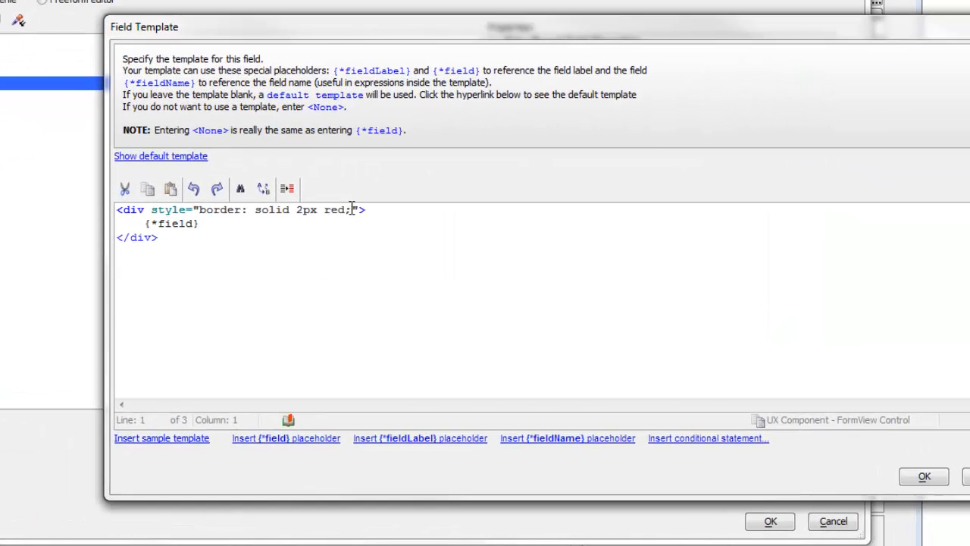
pyautogui.click(436, 256)
pyautogui.write('mar')
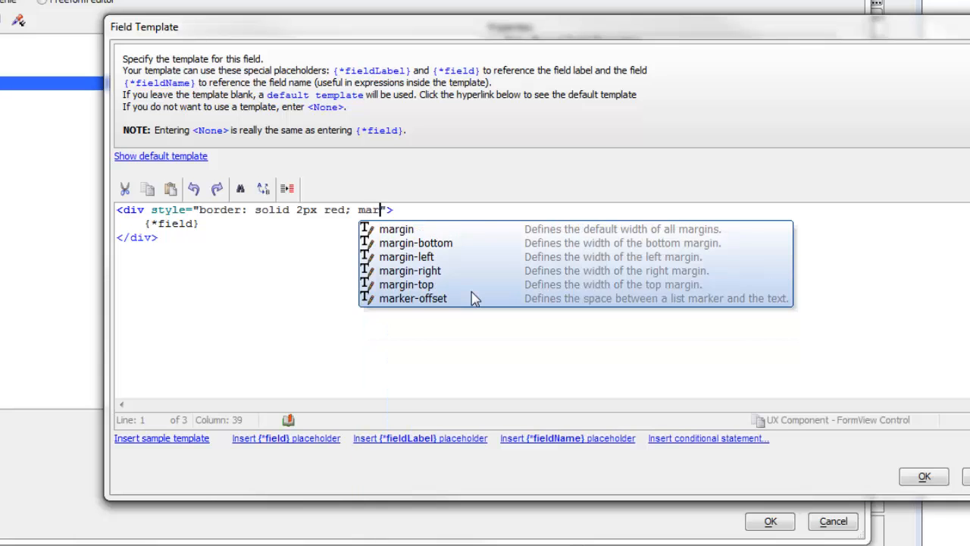
pyautogui.press('Return')
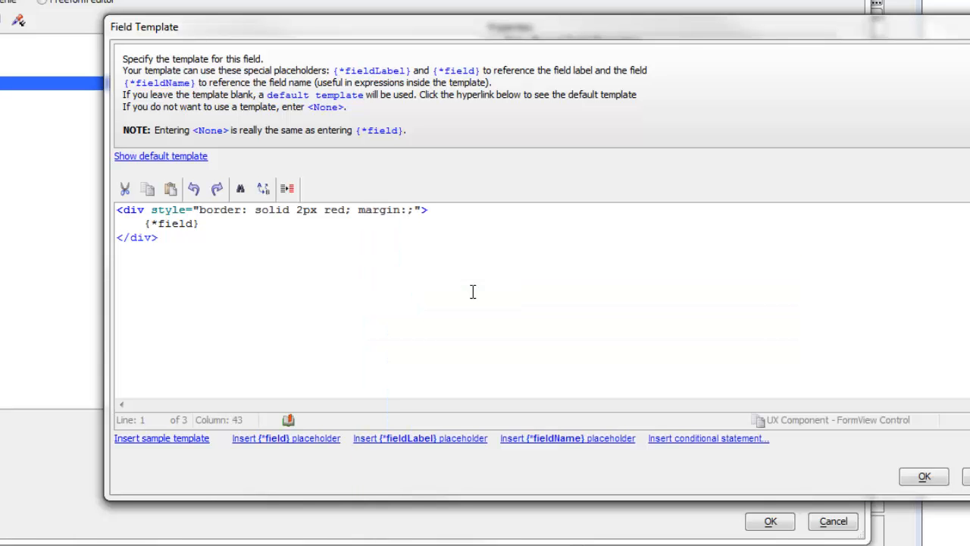
pyautogui.write('10px')
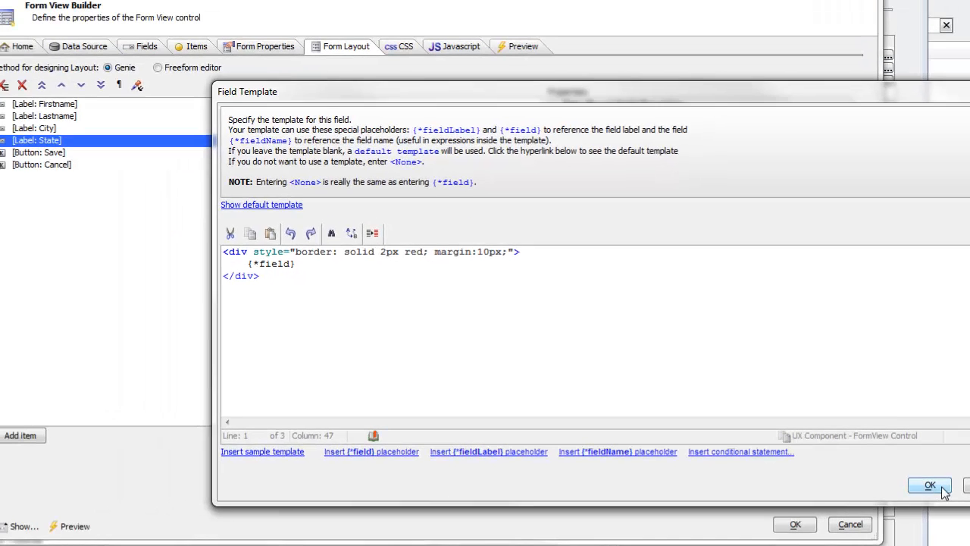
pyautogui.click(925, 478)
pyautogui.click(820, 524)
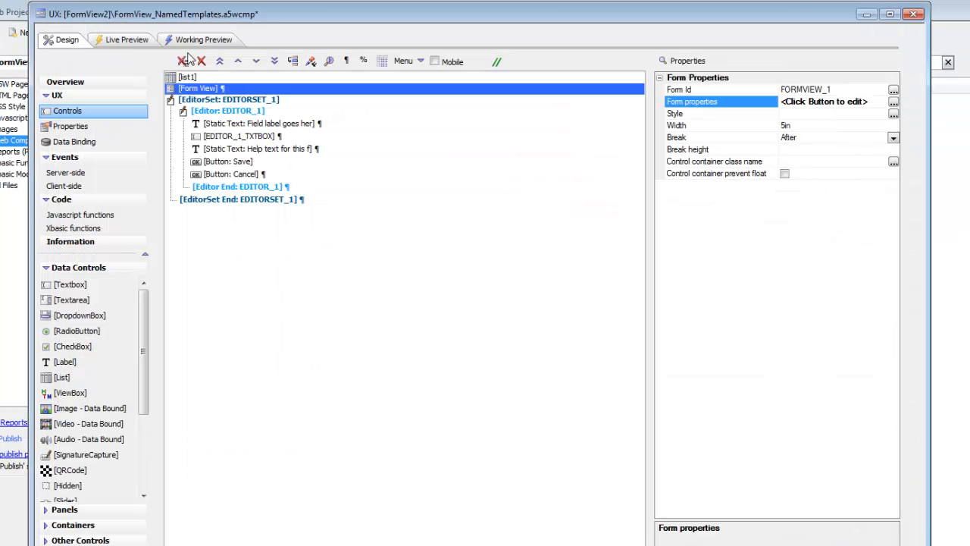
pyautogui.click(199, 40)
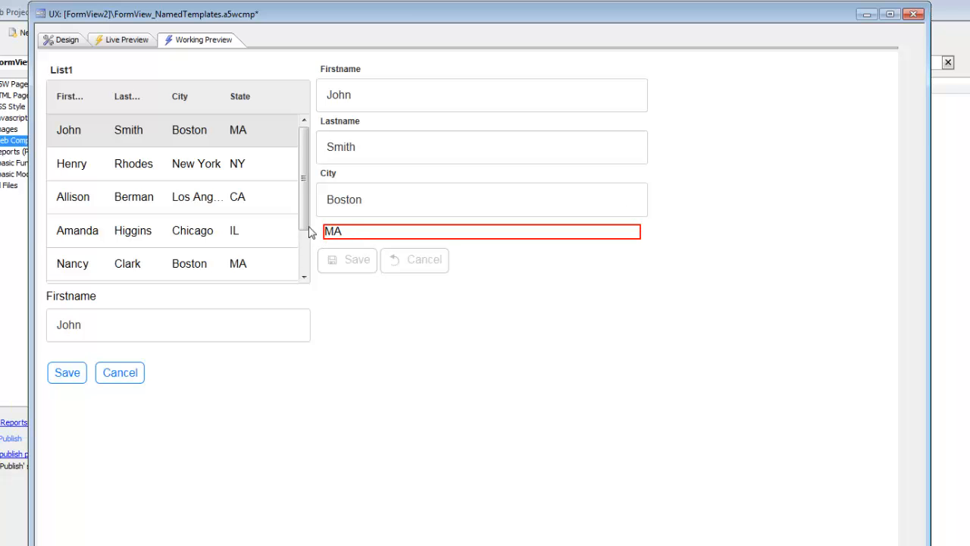
# - Reopen the State label's field template and insert an {*if} conditional command above the bordered div
pyautogui.click(66, 42)
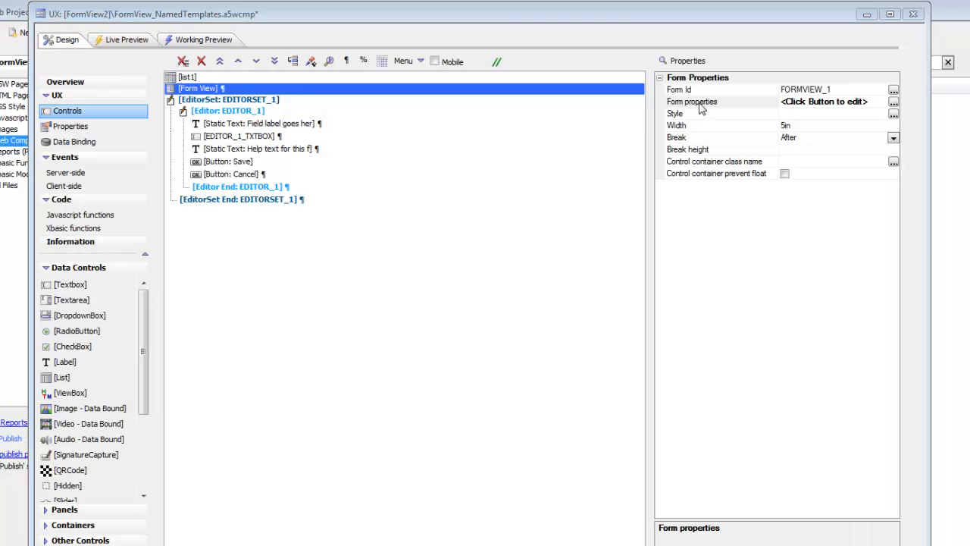
pyautogui.click(700, 105)
pyautogui.doubleClick(699, 104)
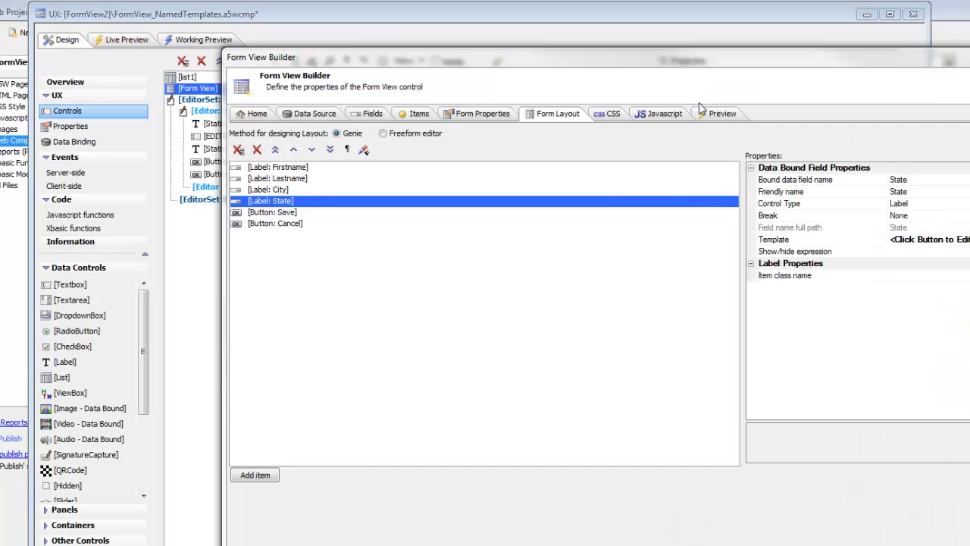
pyautogui.doubleClick(770, 241)
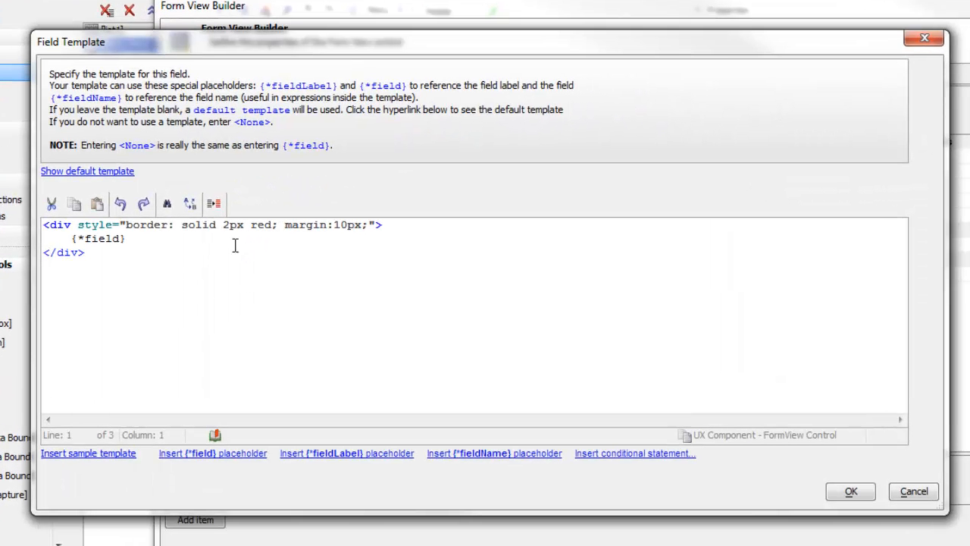
pyautogui.click(157, 235)
pyautogui.press('Home')
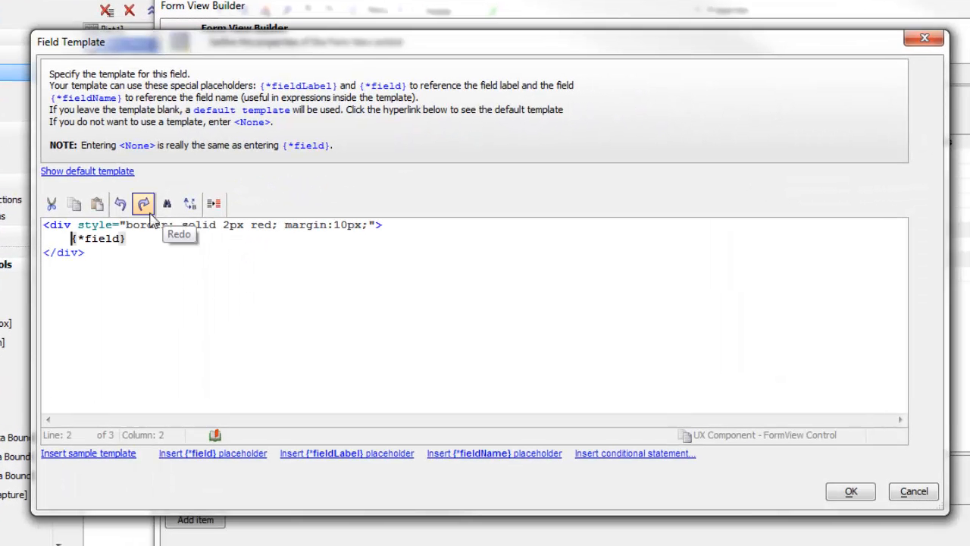
pyautogui.press('Up')
pyautogui.press('Home')
pyautogui.press('Return')
pyautogui.press('Return')
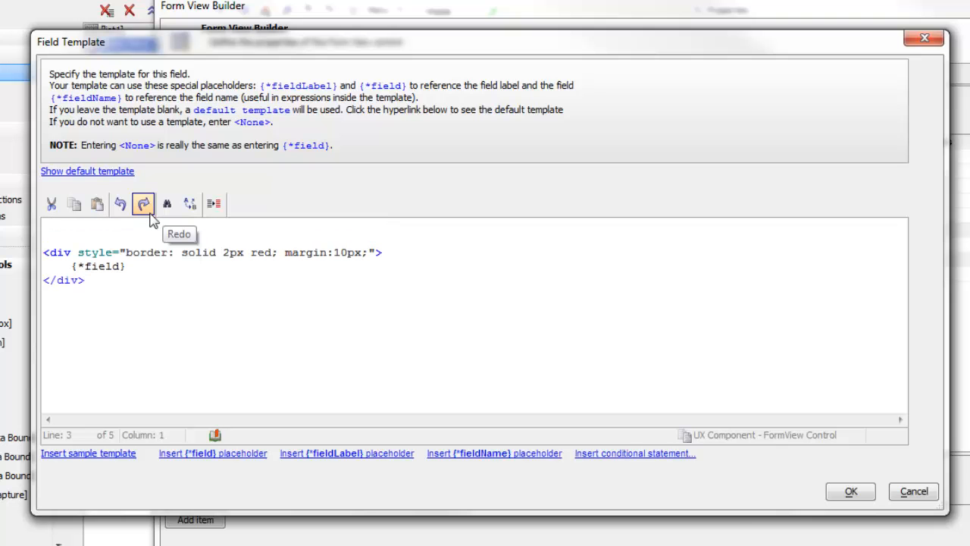
pyautogui.click(591, 454)
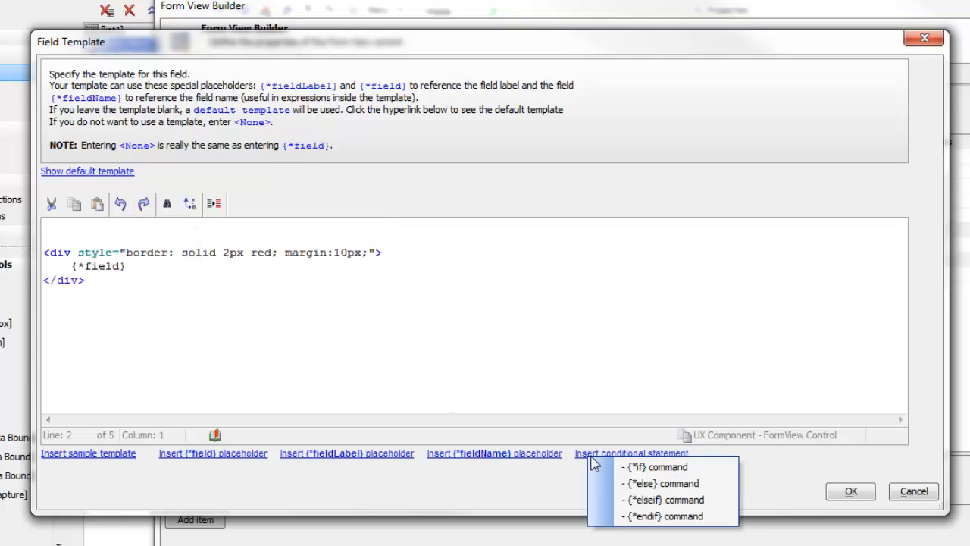
pyautogui.click(650, 468)
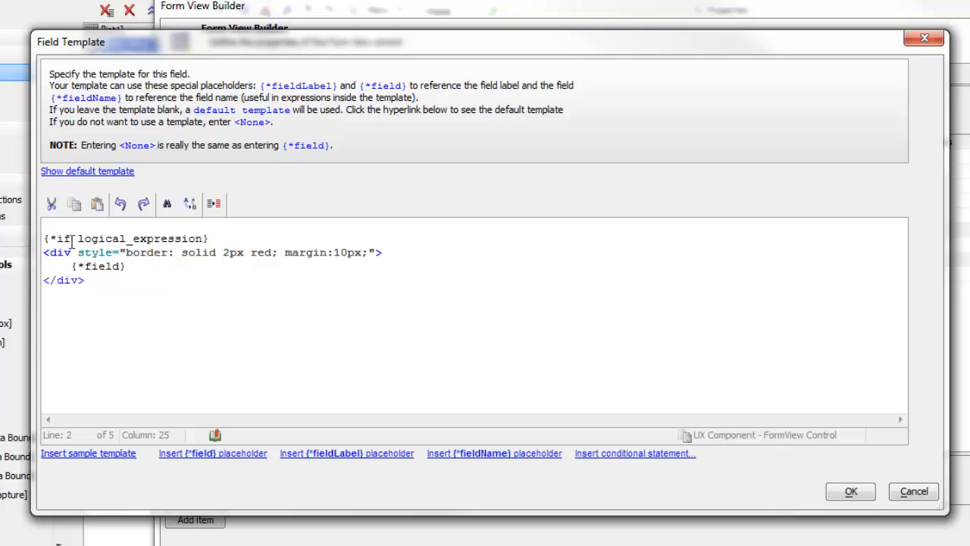
# - Set the {*if} condition to State == 'MA', accept the template and check the field names in the data source
pyautogui.moveTo(78, 237); pyautogui.dragTo(204, 239)
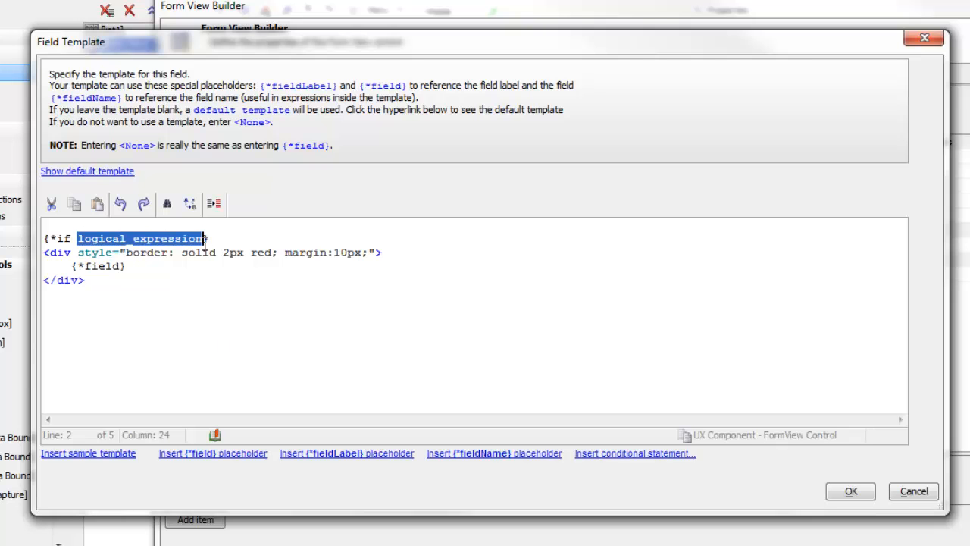
pyautogui.write('State ')
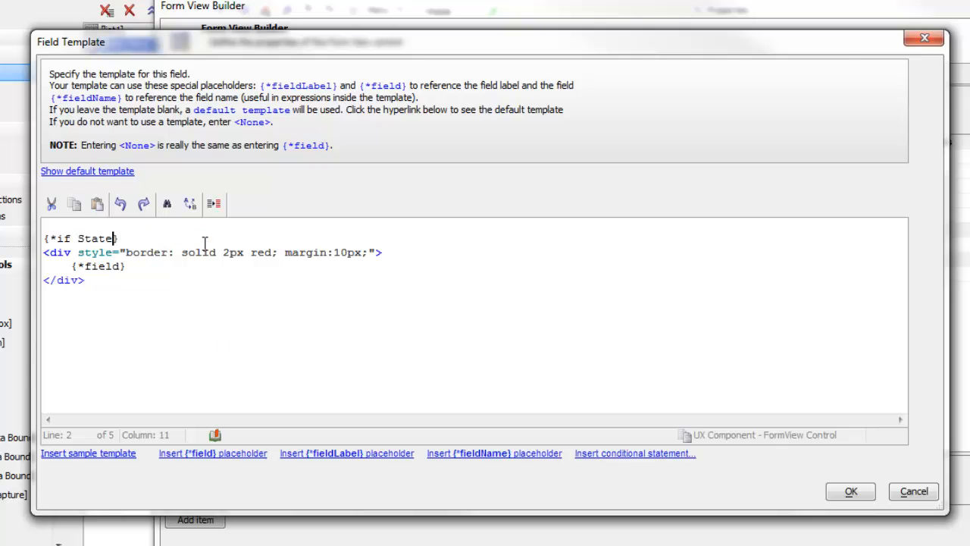
pyautogui.write("== 'MA'")
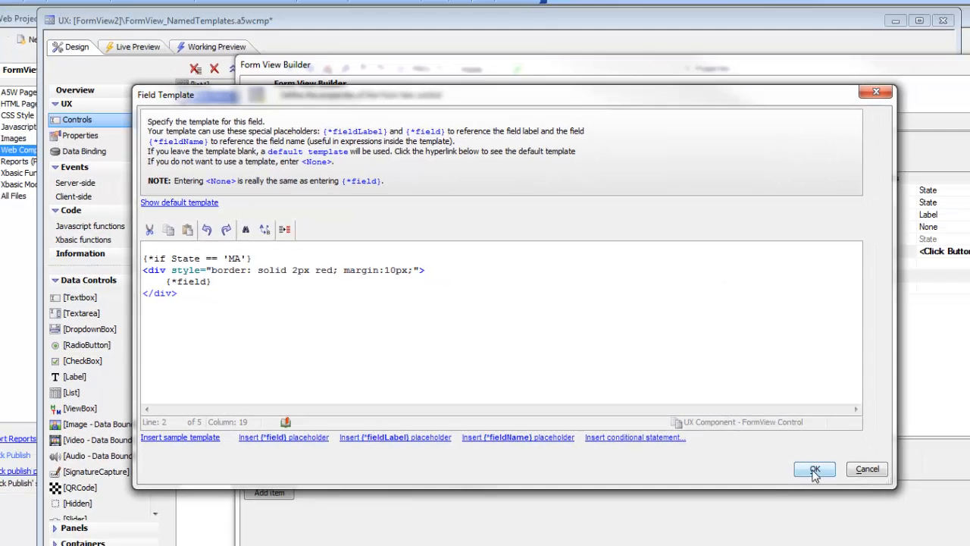
pyautogui.click(851, 491)
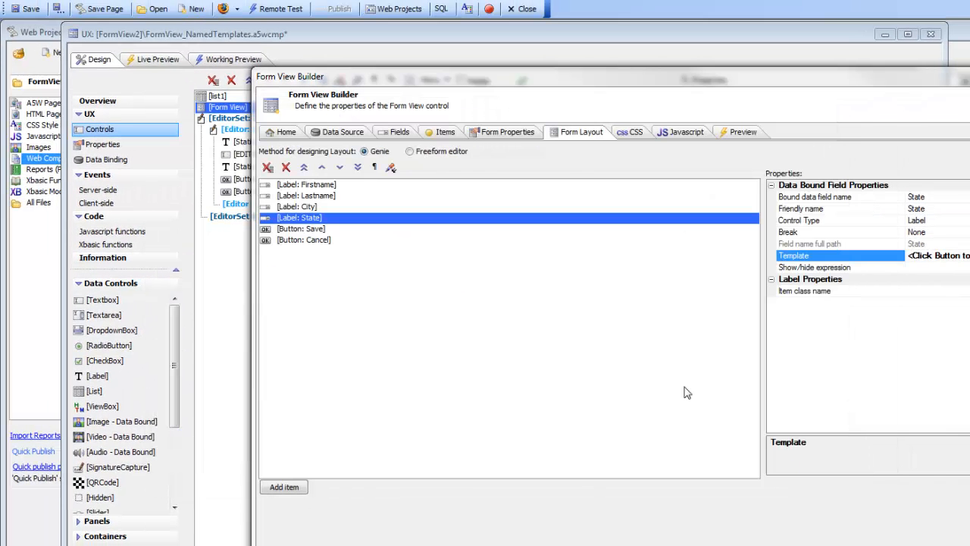
pyautogui.click(399, 135)
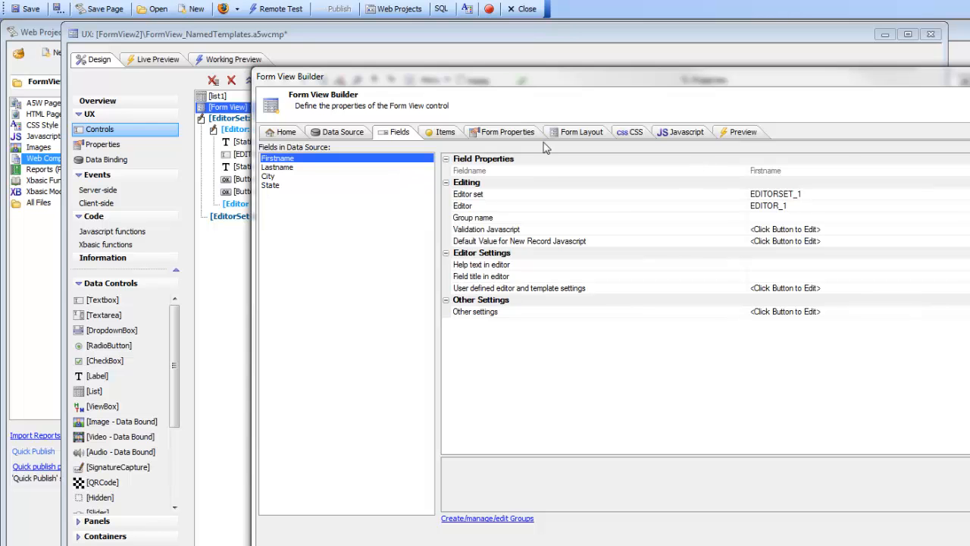
# - Insert {*else} and {*endif} commands after the closing div in the State label's field template
pyautogui.click(592, 133)
pyautogui.doubleClick(806, 258)
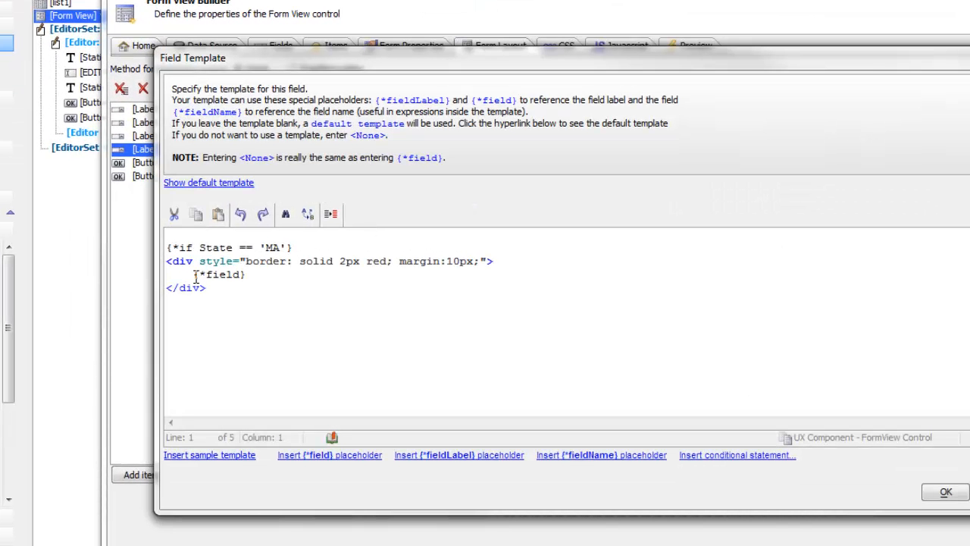
pyautogui.click(220, 288)
pyautogui.press('Down')
pyautogui.click(688, 456)
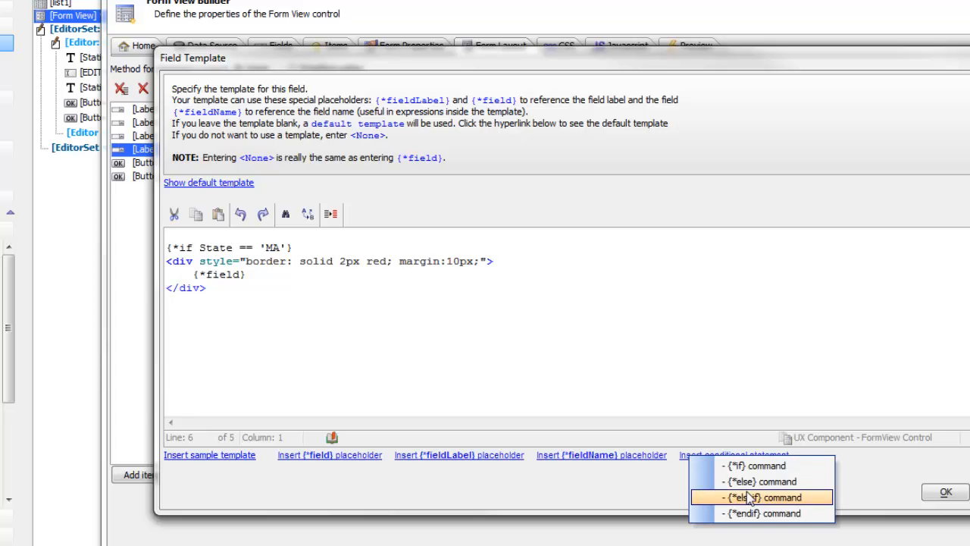
pyautogui.click(744, 482)
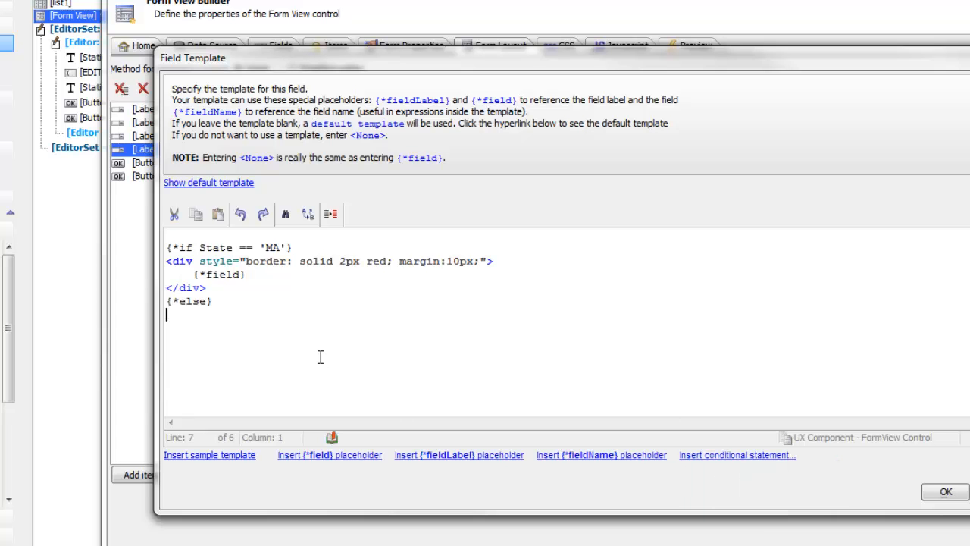
pyautogui.click(697, 456)
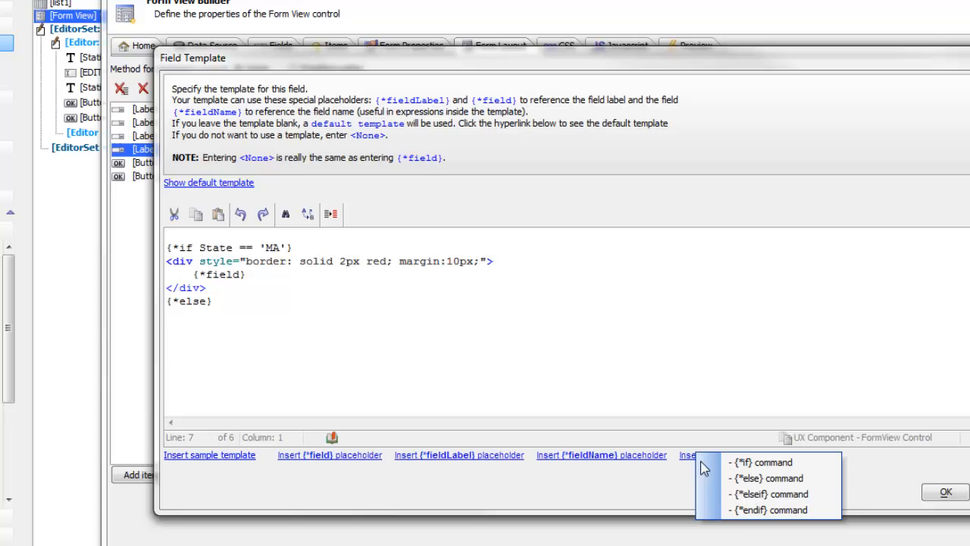
pyautogui.click(761, 511)
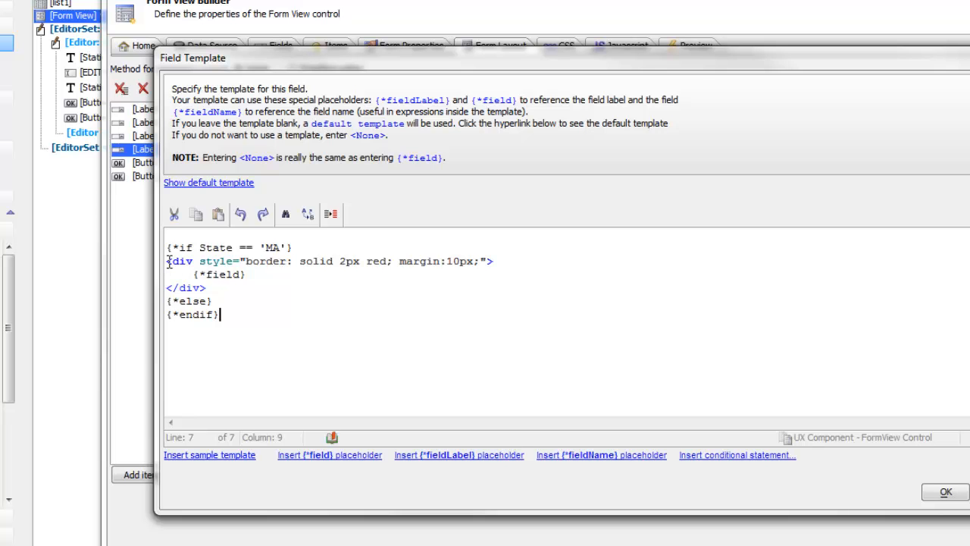
# - Copy the bordered div block with its {*field} placeholder into the template's {*else} branch
pyautogui.moveTo(168, 262); pyautogui.dragTo(245, 292)
pyautogui.hotkey('ctrl', 'c')
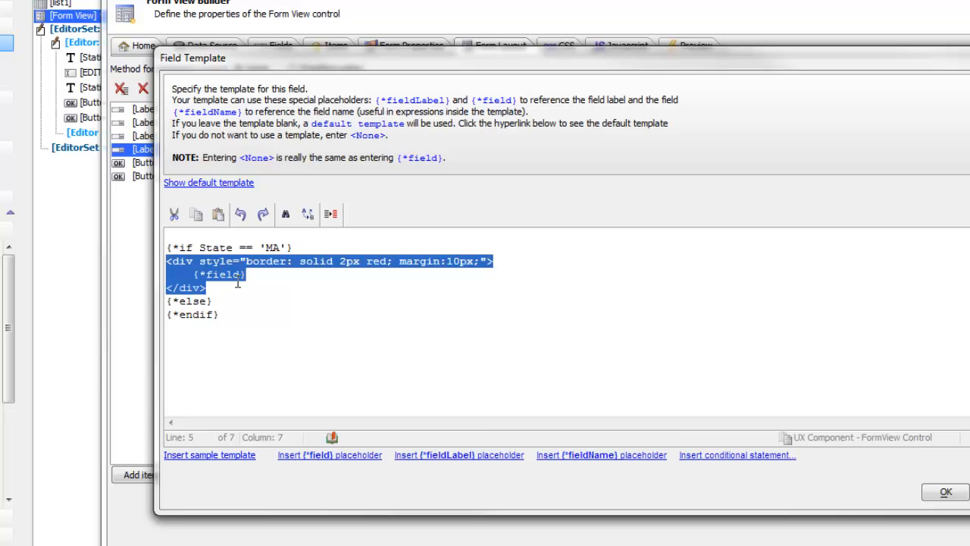
pyautogui.press('Down')
pyautogui.press('End')
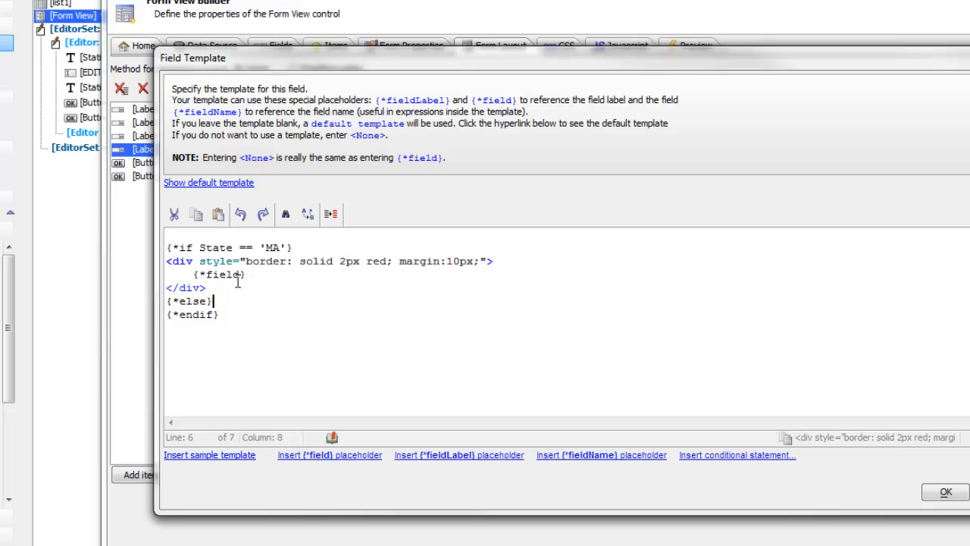
pyautogui.press('Return')
pyautogui.hotkey('ctrl', 'v')
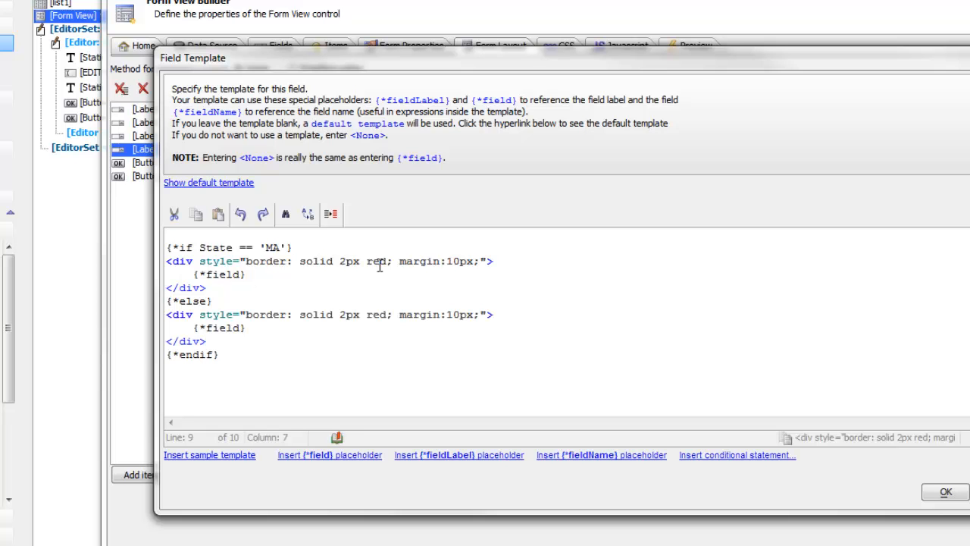
# - Set the border colour in the {*else} branch to blue, accept the template and Form View settings, and run the working preview
pyautogui.moveTo(366, 314); pyautogui.dragTo(389, 314)
pyautogui.write('blue')
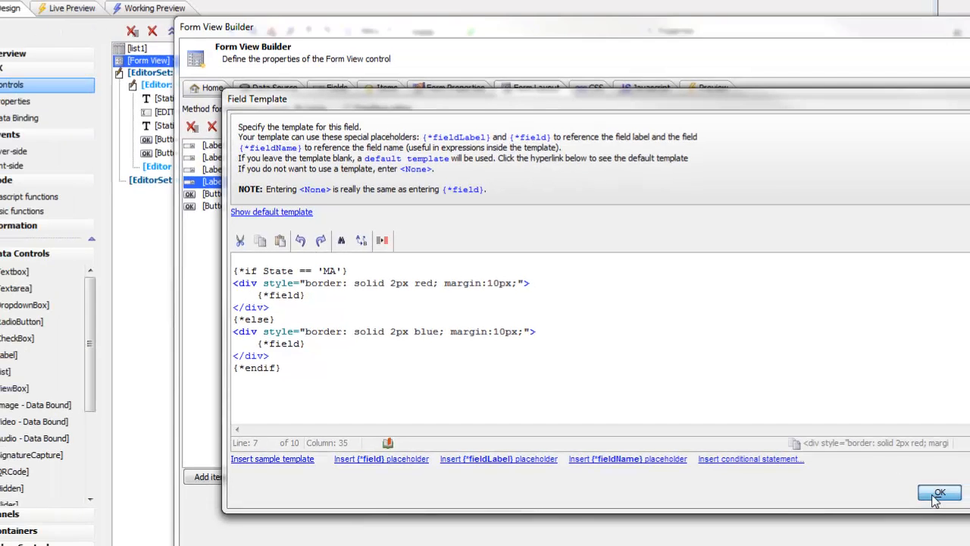
pyautogui.click(944, 492)
pyautogui.click(950, 543)
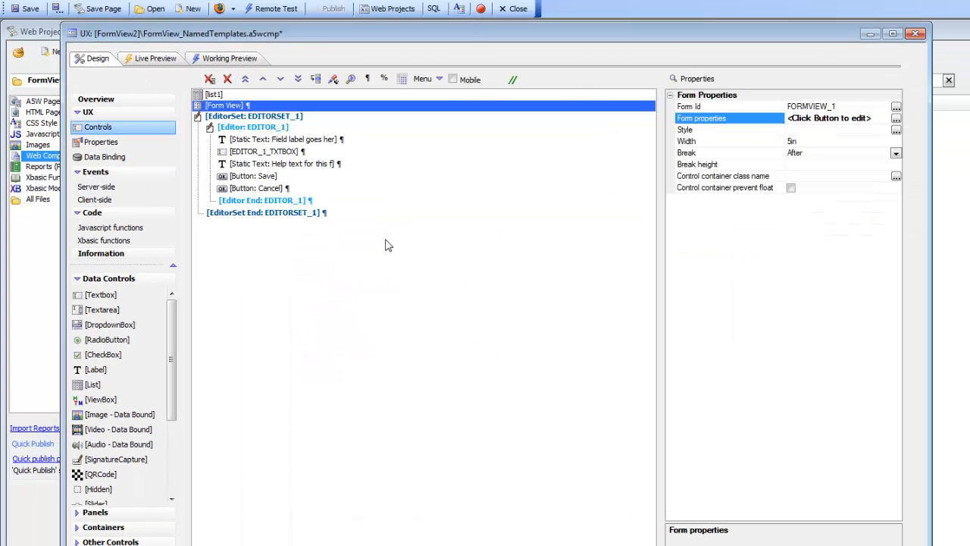
pyautogui.click(234, 61)
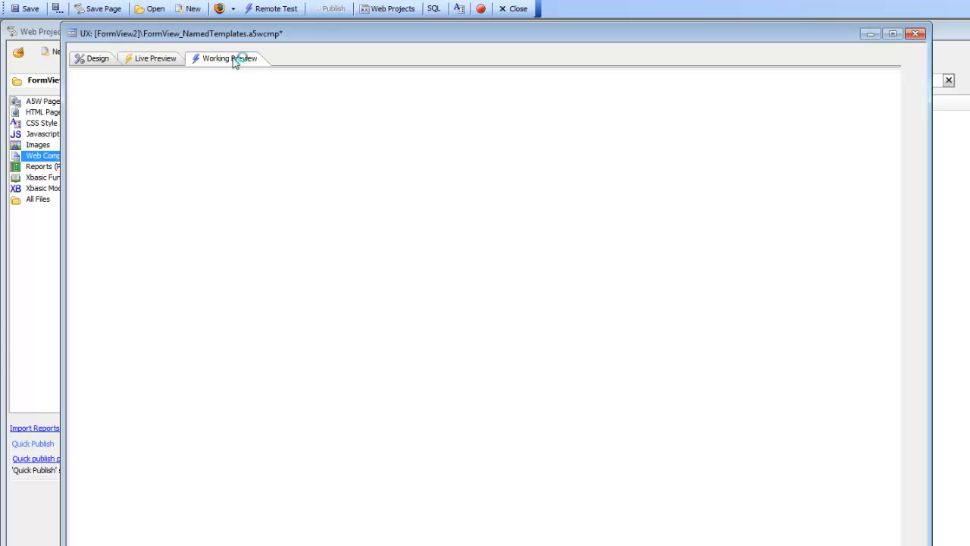
# - Select the first five list records in turn to check the State field's border colour for MA and other states
pyautogui.click(244, 149)
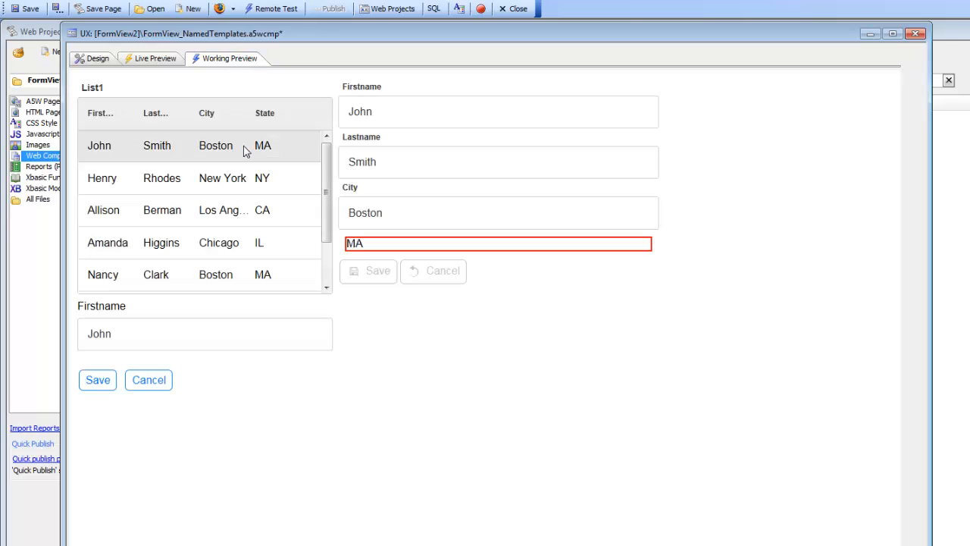
pyautogui.click(249, 187)
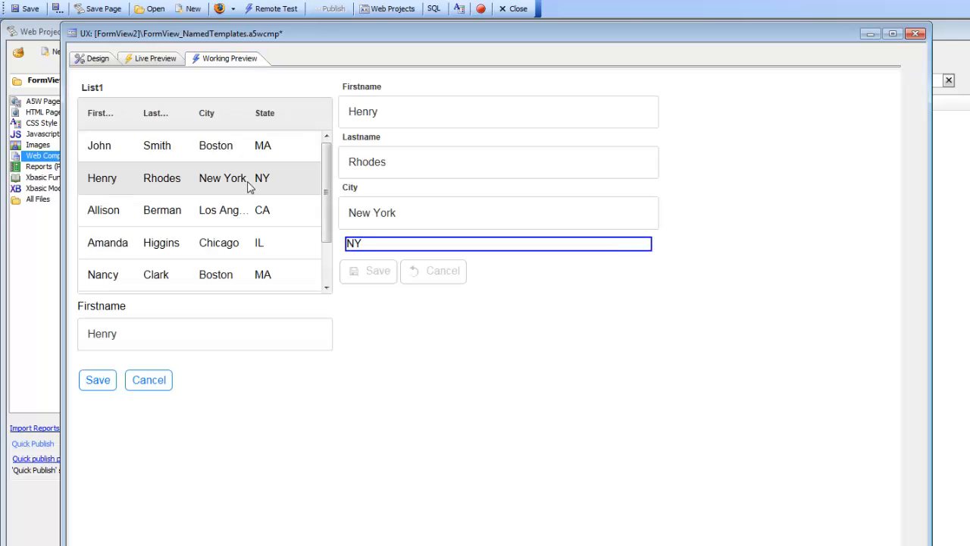
pyautogui.click(252, 214)
pyautogui.click(253, 240)
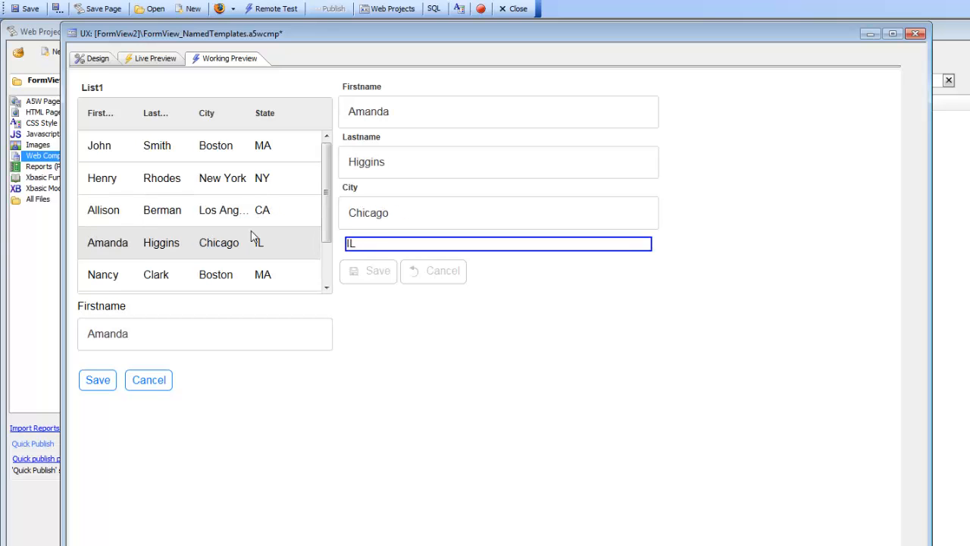
pyautogui.click(258, 277)
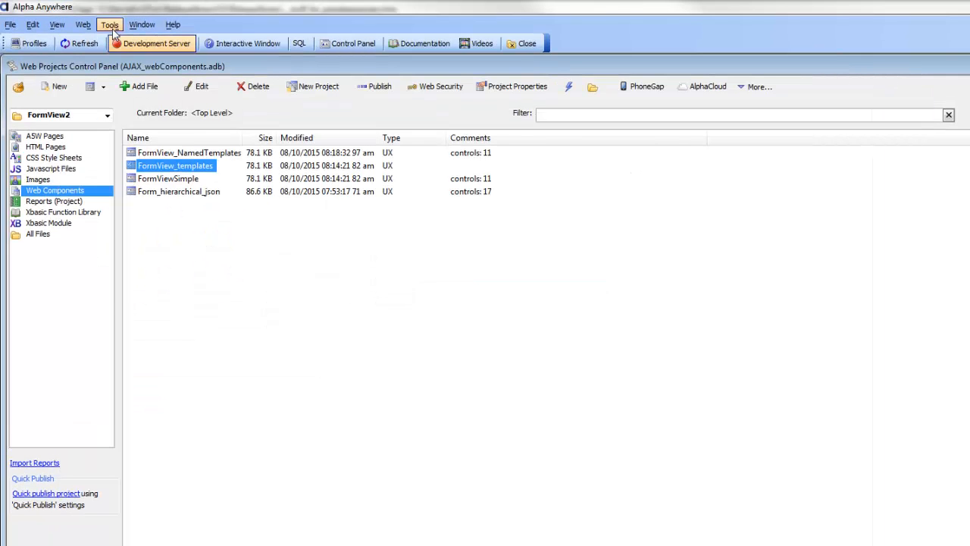
# - Open the Template Tester window from the Web Projects Control Panel
pyautogui.click(111, 25)
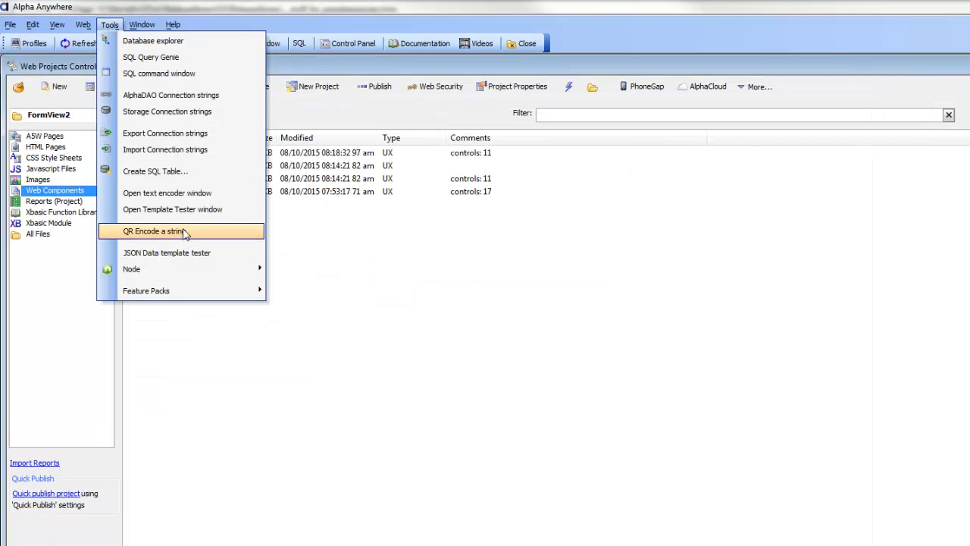
pyautogui.click(201, 212)
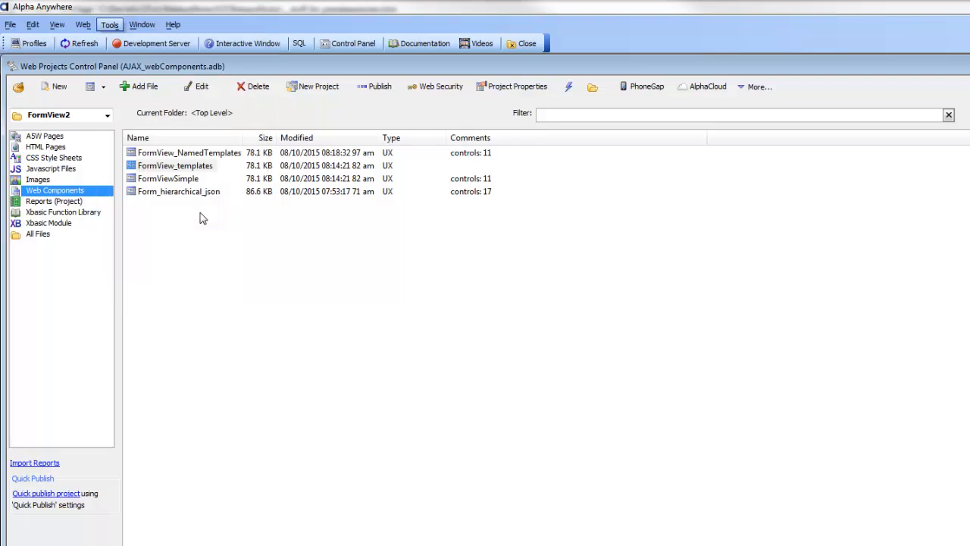